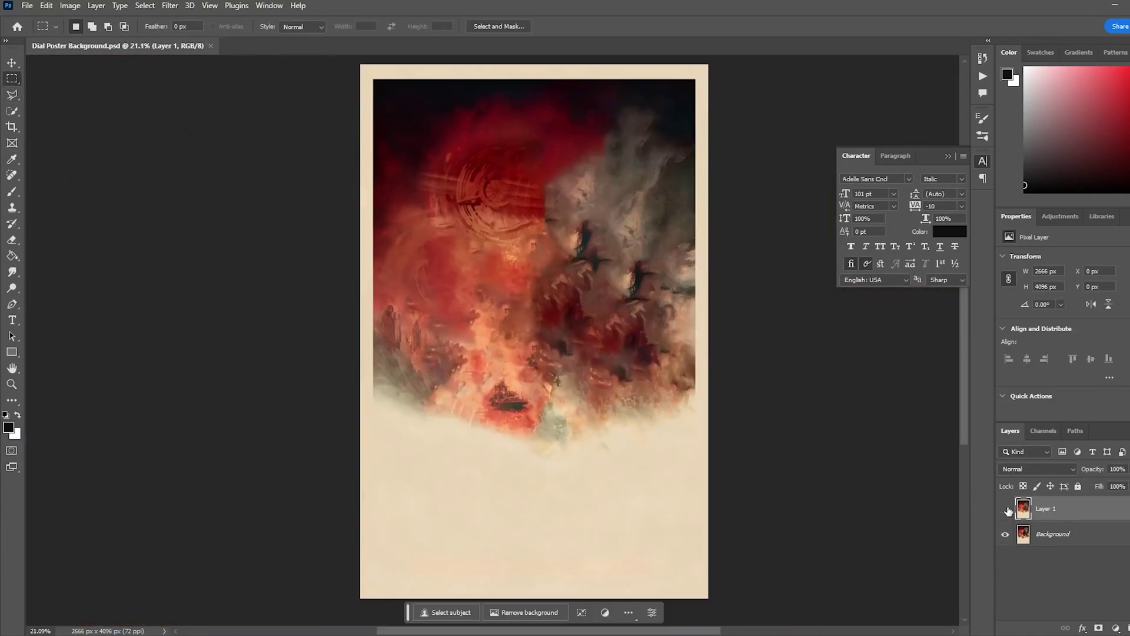
- Toggle Layer 1's visibility repeatedly to compare the character-free poster background with the original poster artwork
left_click(1006, 510)
left_click(1006, 509)
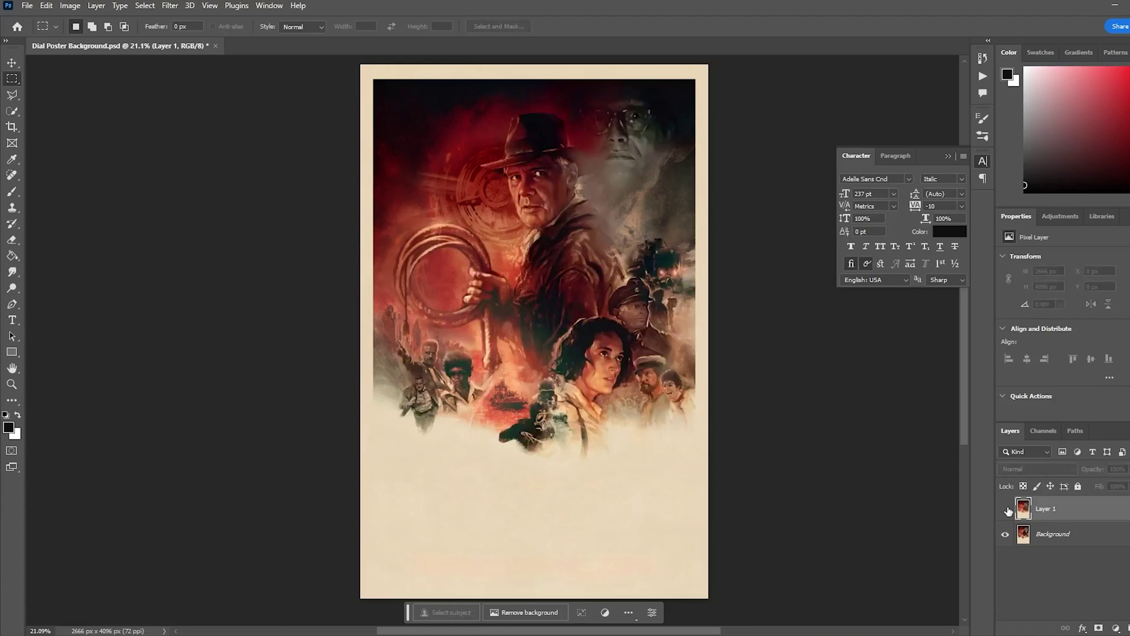
left_click(1007, 510)
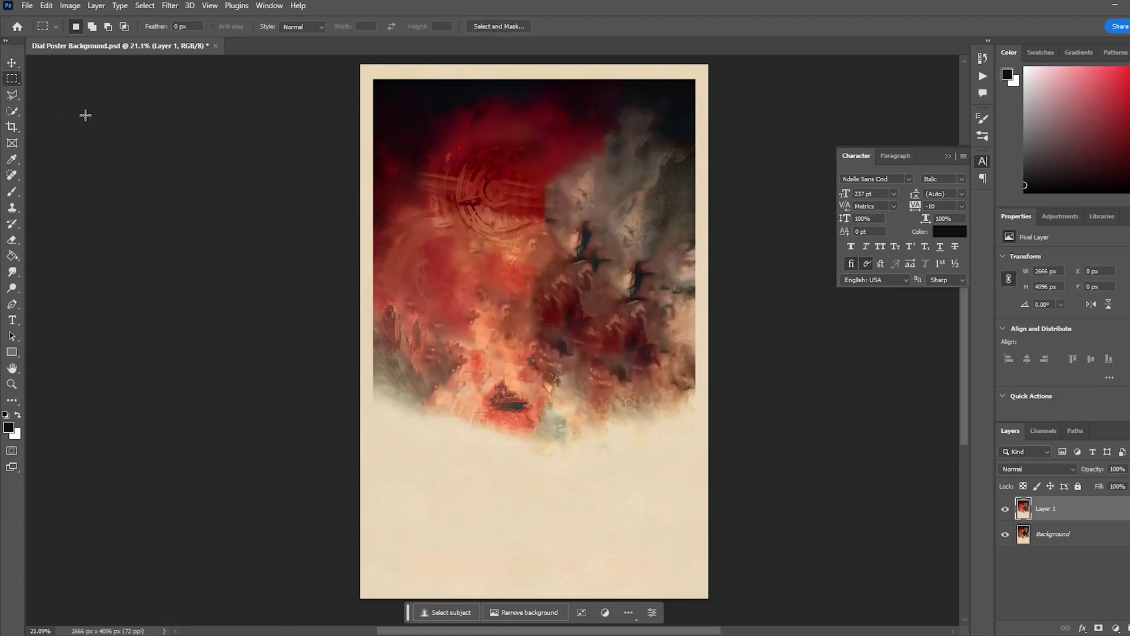
left_click(1007, 509)
left_click(1006, 510)
left_click(1006, 510)
left_click(1006, 510)
left_click(1006, 509)
left_click(1006, 509)
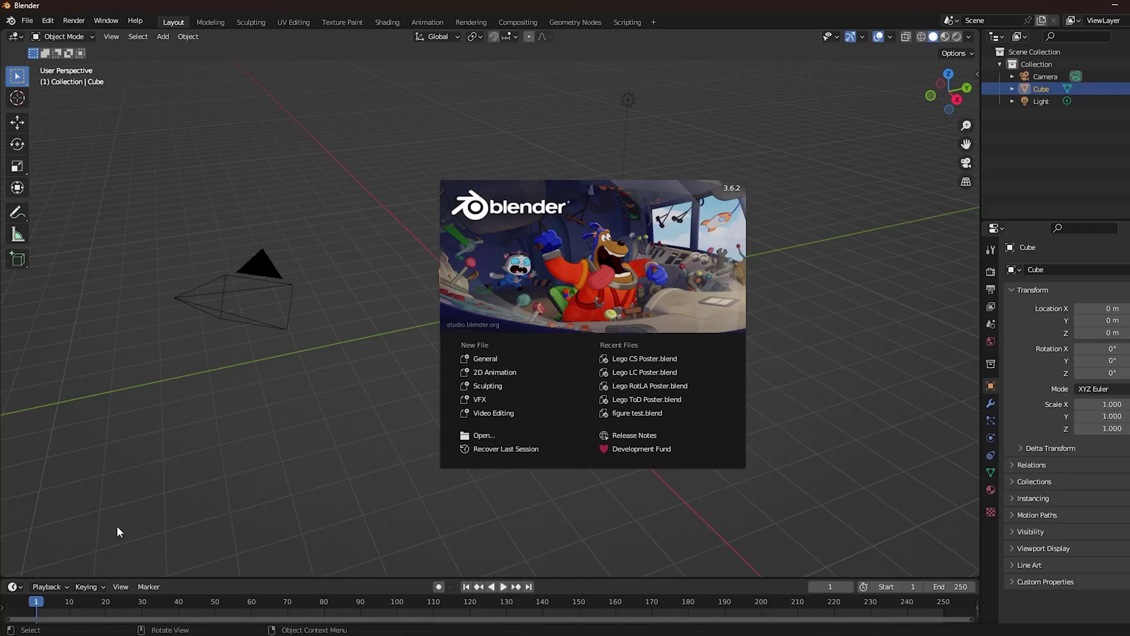
- Switch to Blender, clear the default camera, light and cube, and add a new camera to the empty scene
left_click(1121, 74)
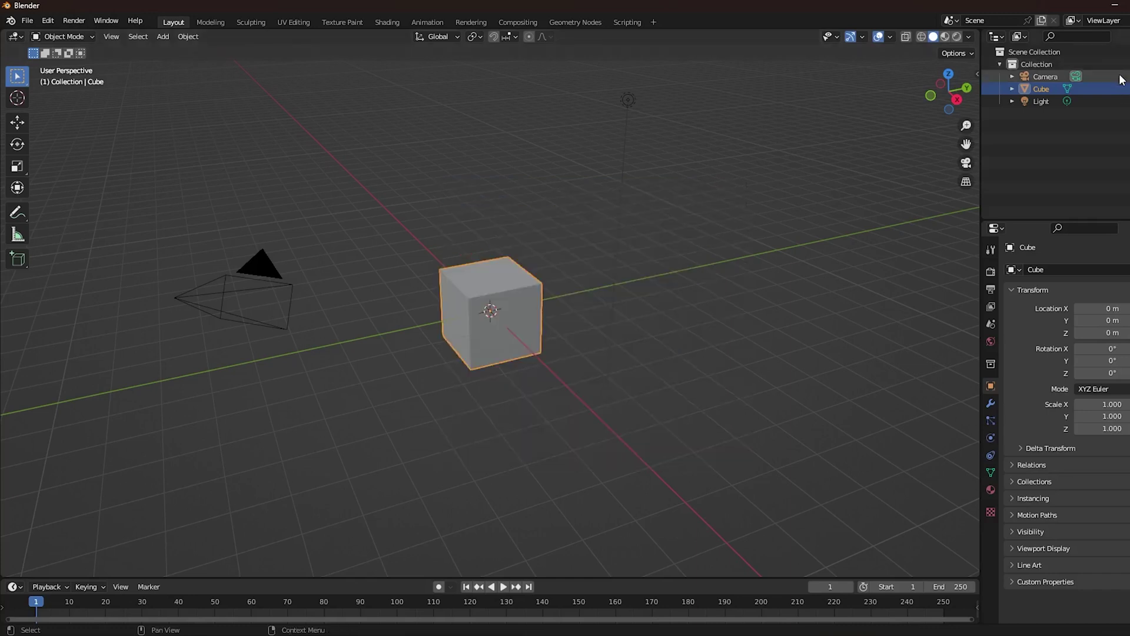
key("x")
left_click(1089, 76)
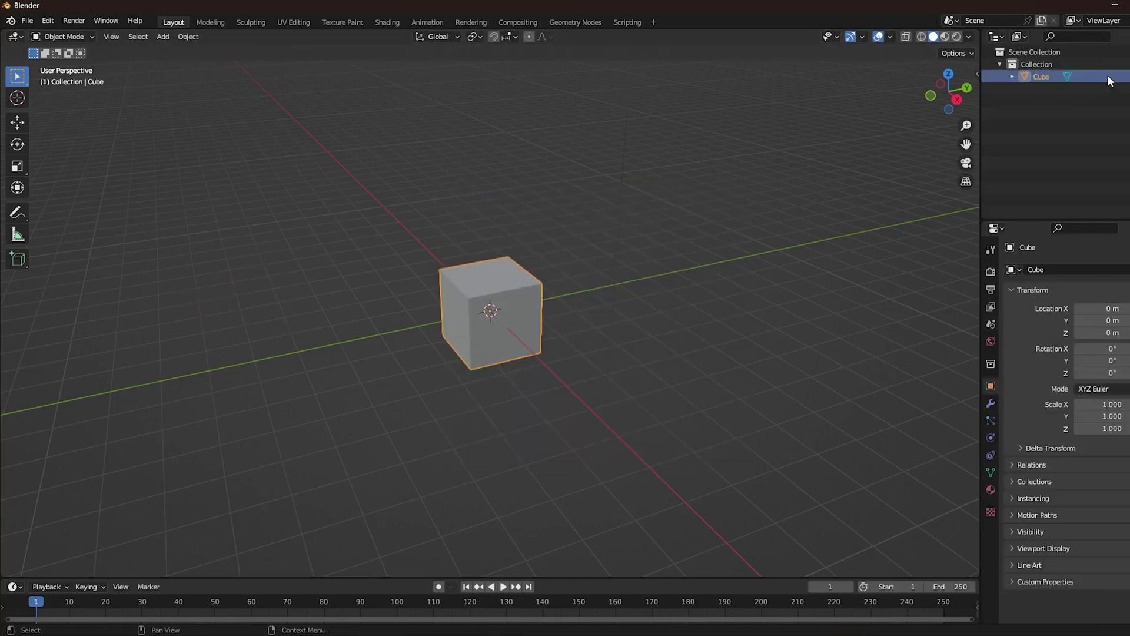
key("x")
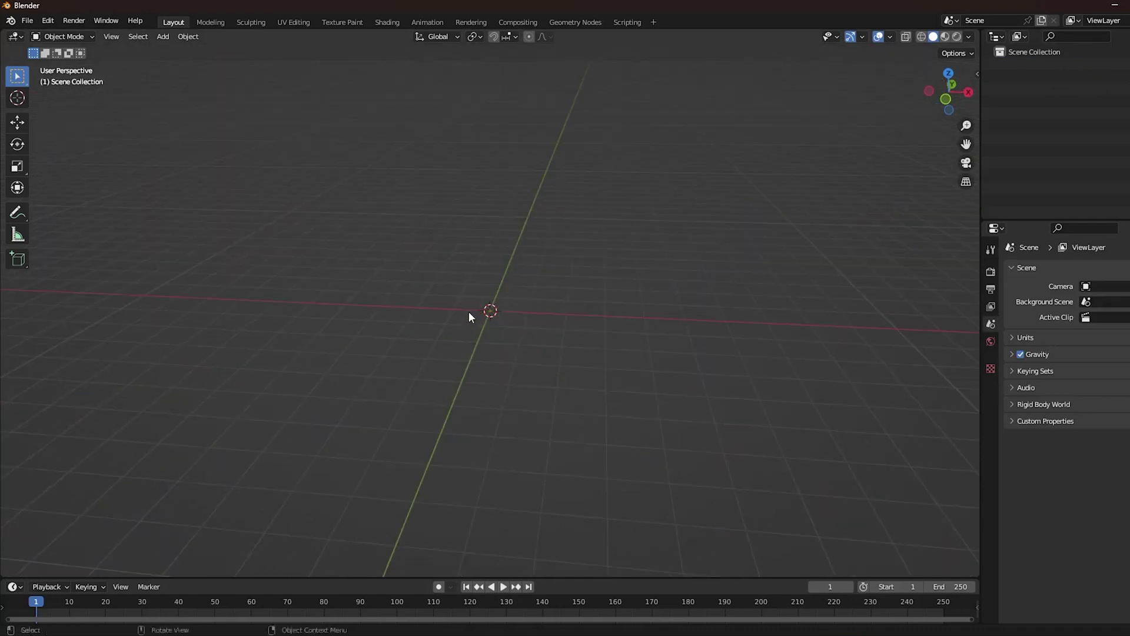
left_click(494, 491)
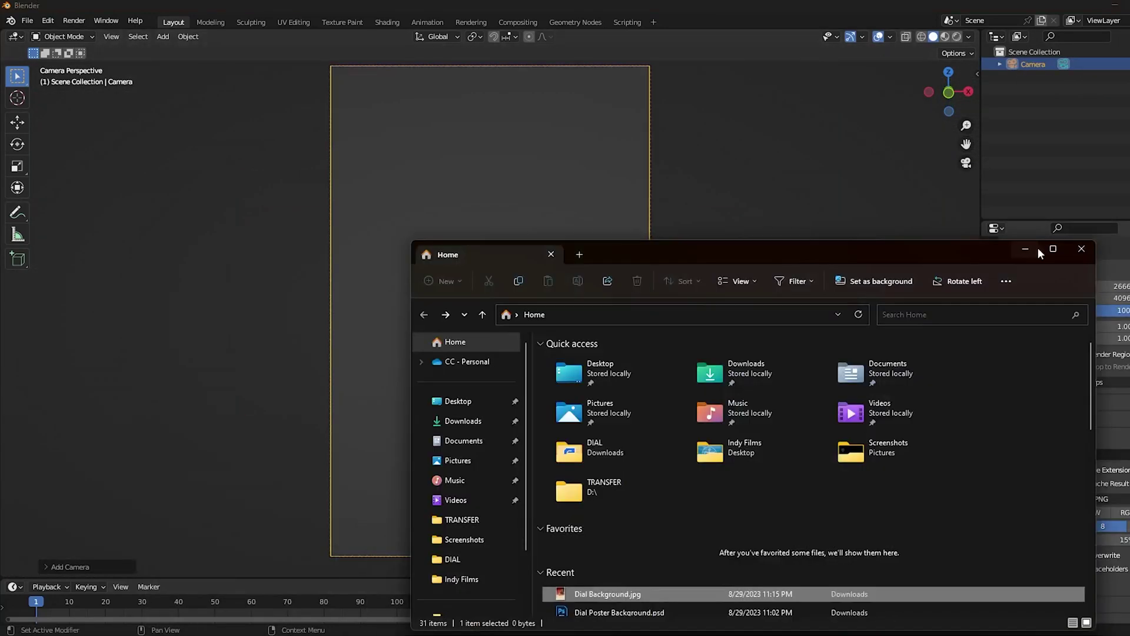
- Put the file browser away and add the poster as a reference image in the camera view
left_click(1034, 249)
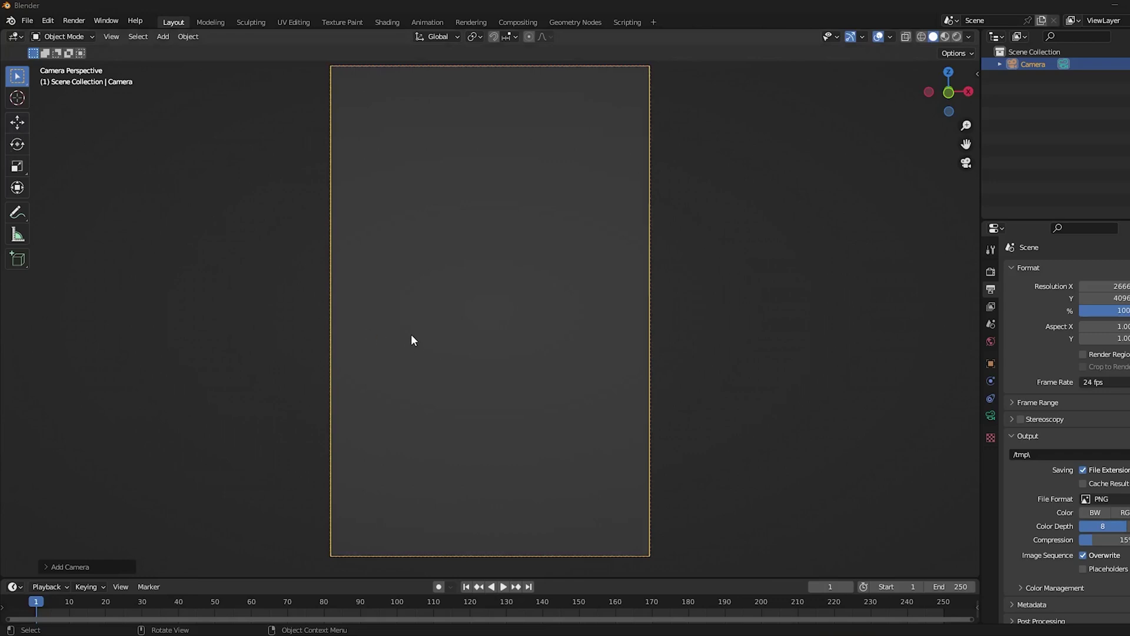
left_click(682, 362)
key("shift+a")
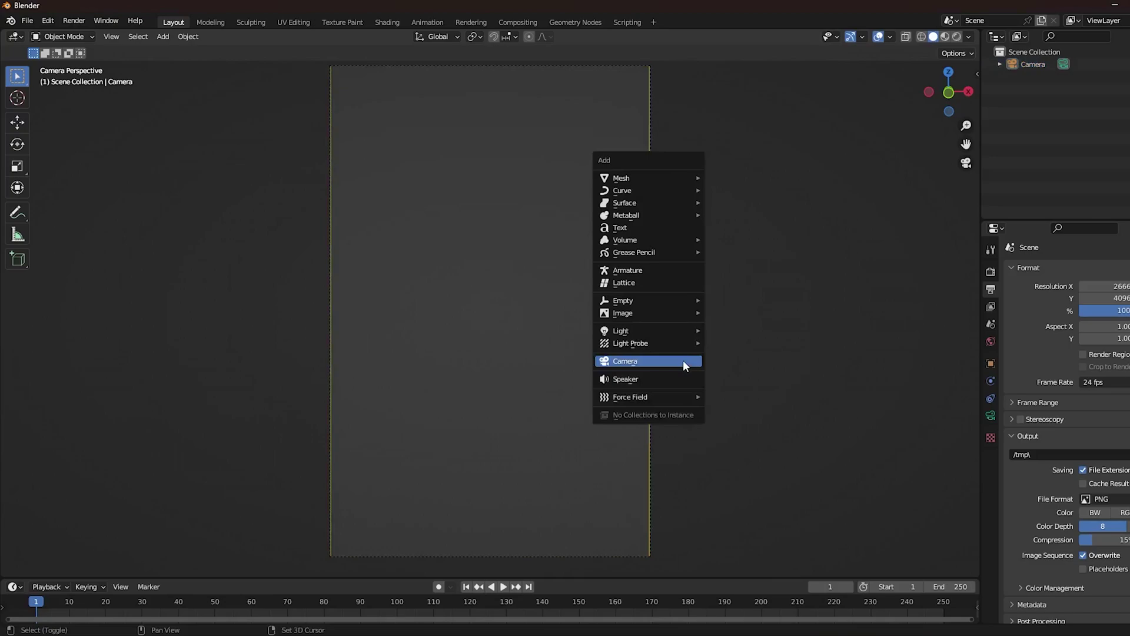
mouse_move(685, 313)
left_click(736, 312)
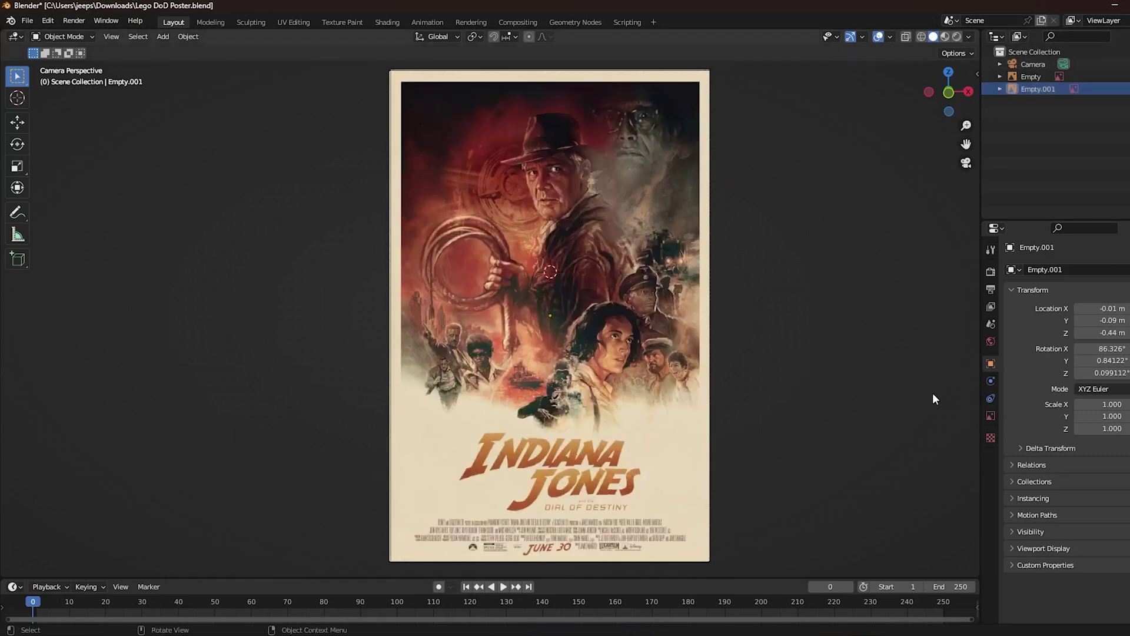
- Import the Mecabricks model Indy 1.zmbx from the Downloads folder into the scene
left_click(27, 20)
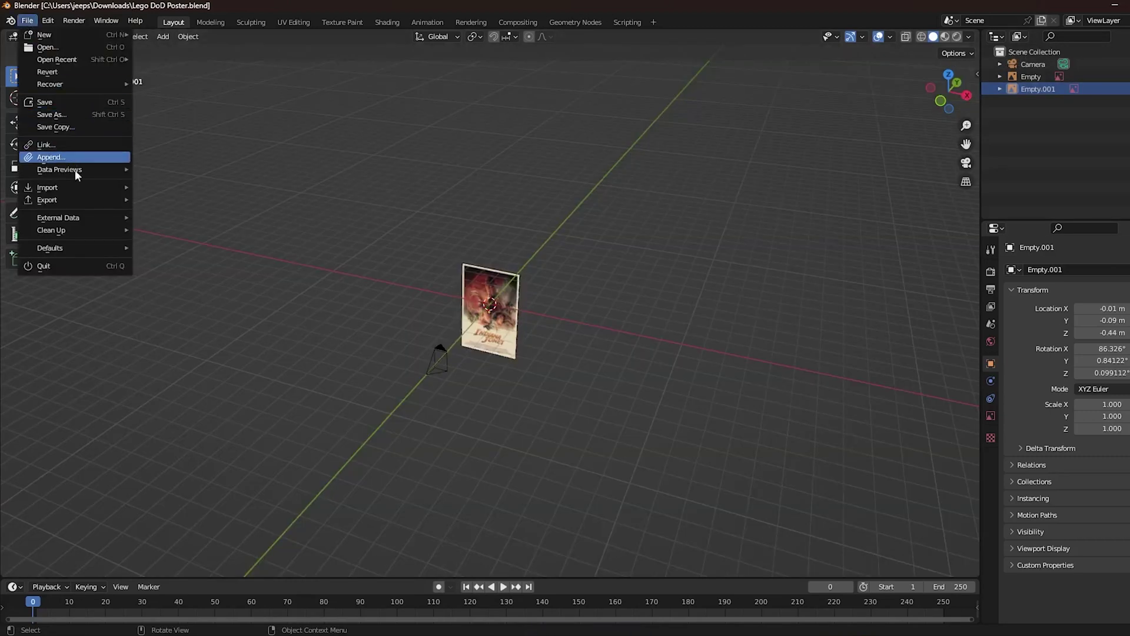
mouse_move(102, 188)
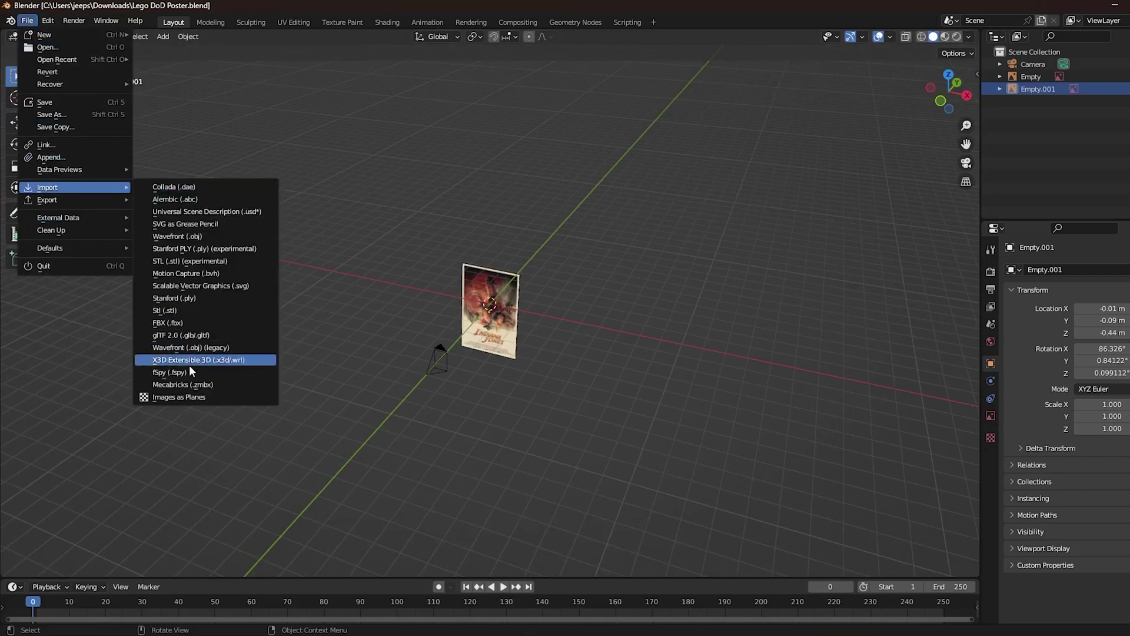
left_click(213, 384)
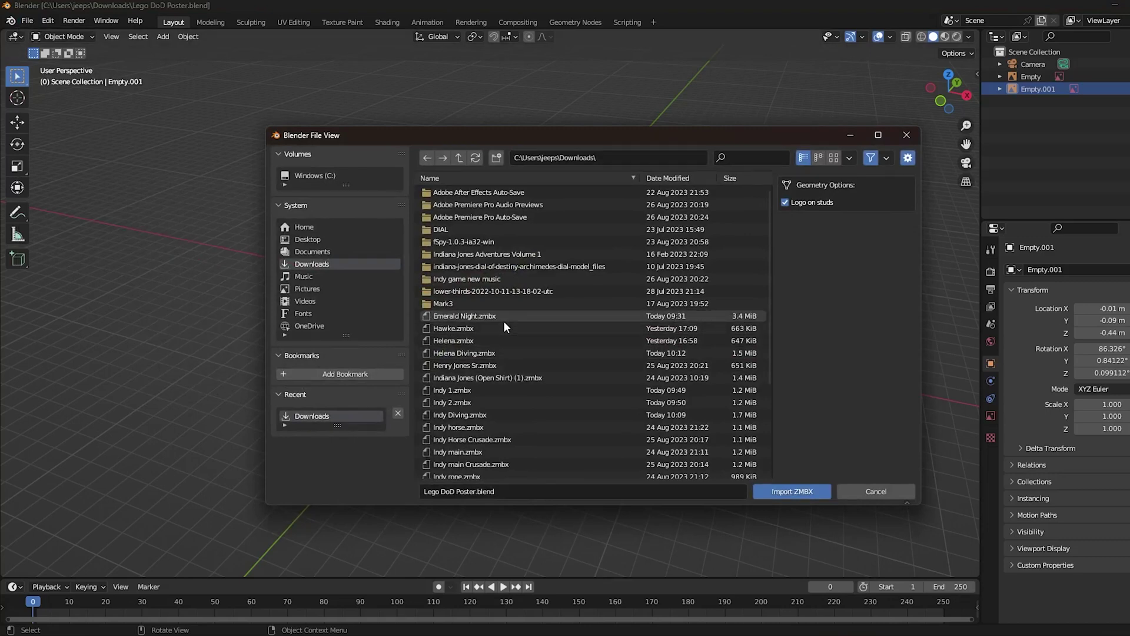
double_click(492, 391)
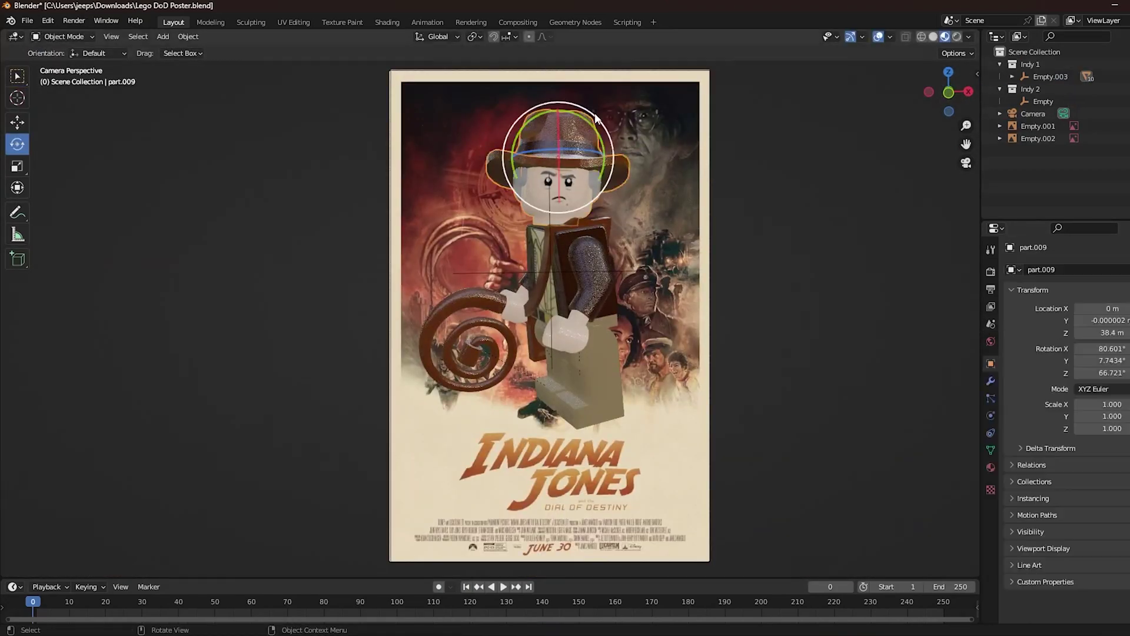
- Rotate the Indy minifigure's hat to follow the poster pose, and select a part of the Mason minifigure for posing
left_click_drag(594, 112, 562, 166)
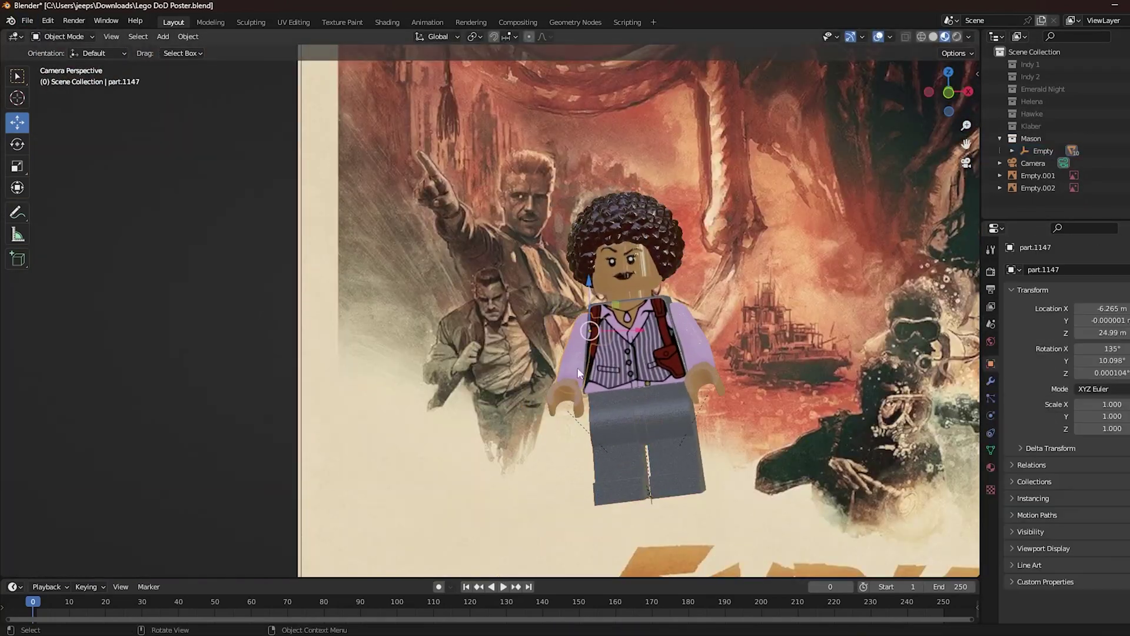
left_click(691, 341)
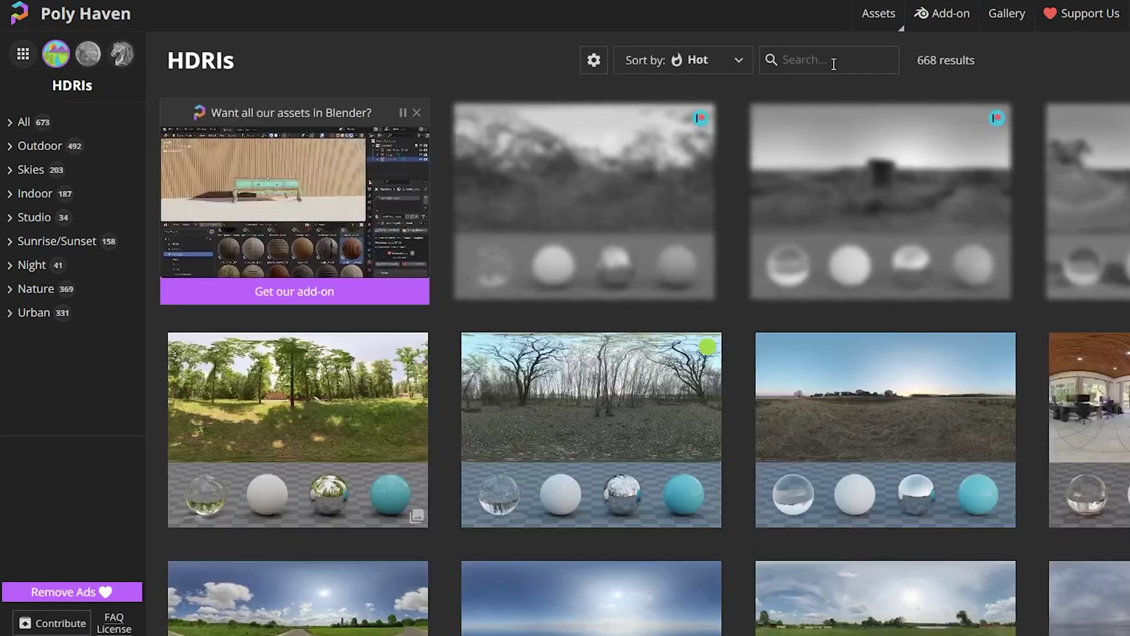
- Switch to Poly Haven and search its HDRIs for "red" to find lighting for the figures
type("red")
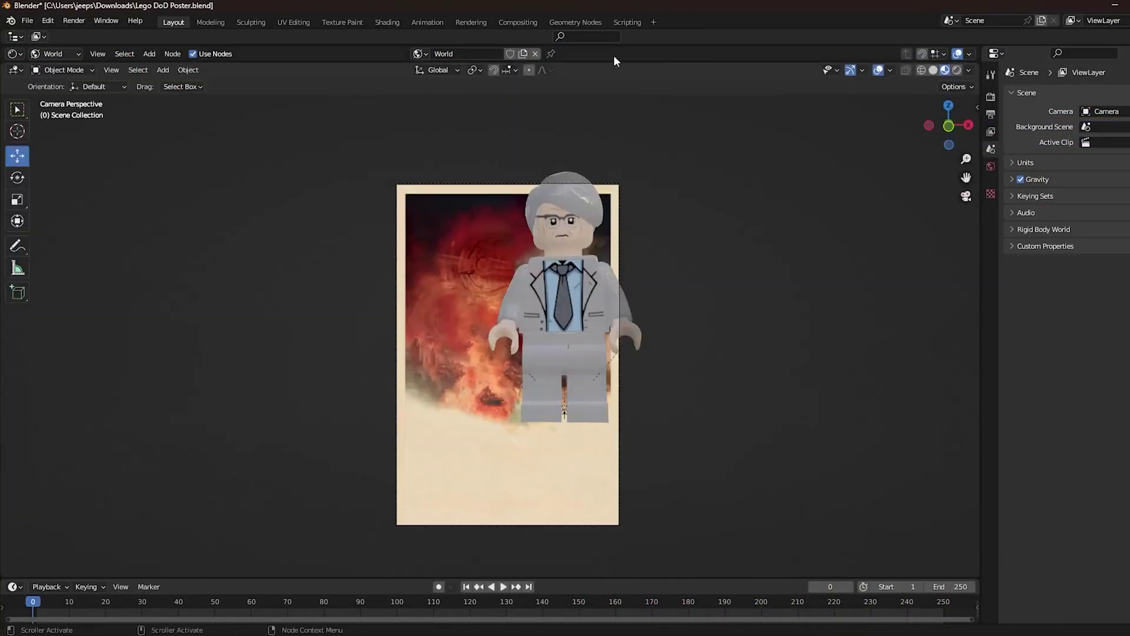
middle_click_drag(608, 374, 609, 372)
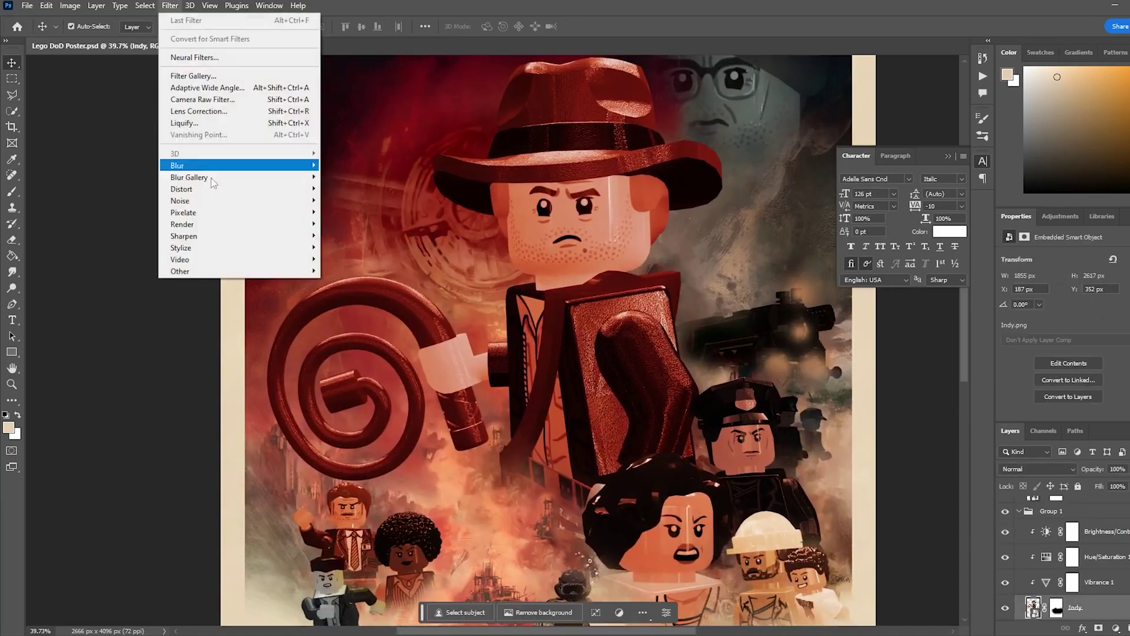
- In Photoshop, apply the Oil Paint filter to the Indy layer with lowered slider settings
left_click(346, 295)
left_click_drag(374, 407, 278, 408)
left_click_drag(247, 472, 227, 473)
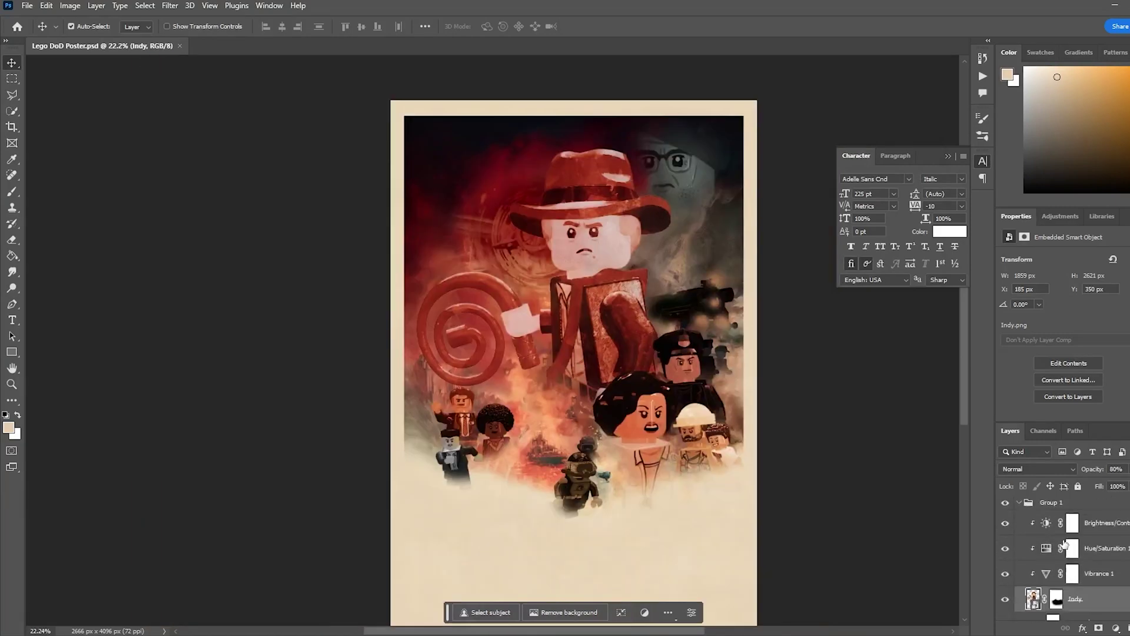
- Carry the painterly smart filters over to the other character layers, including Voller and Hawke
scroll(1064, 545, "down", 3)
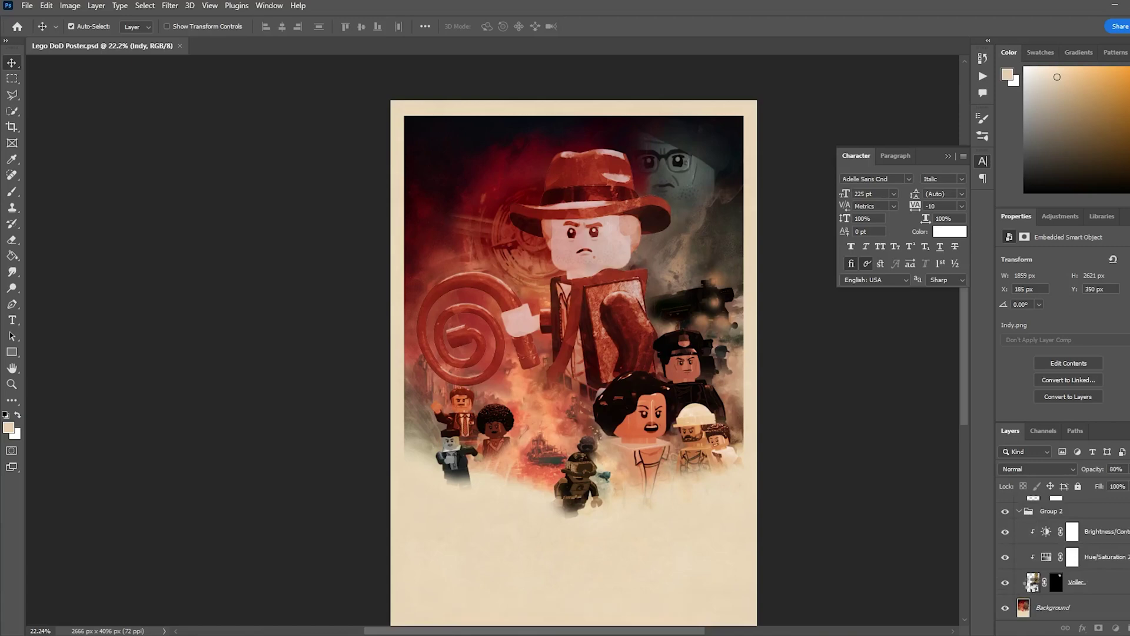
left_click(1033, 583)
left_click_drag(1032, 626, 1064, 484)
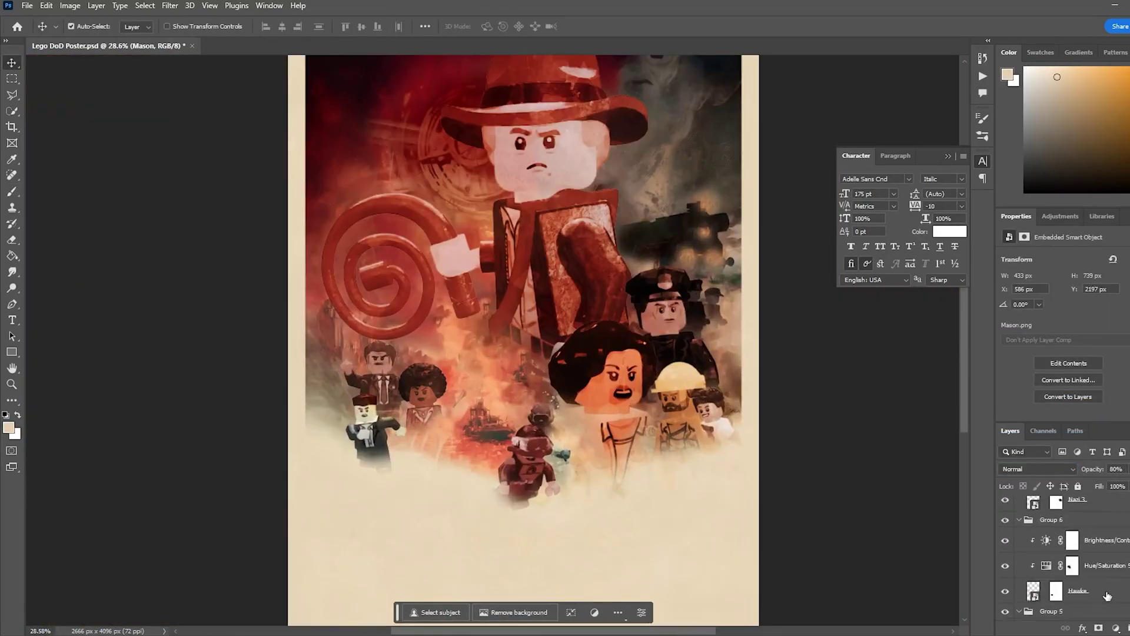
right_click(1107, 596)
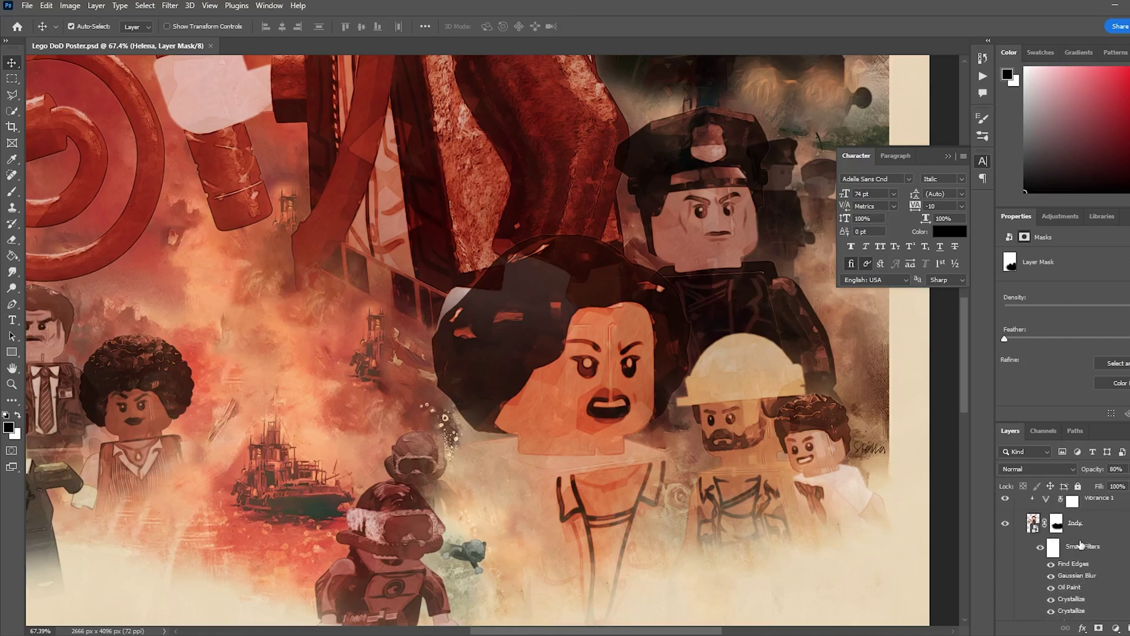
- Paint black on the Indy layer's mask with a large soft brush to fade Indy's lower body around Helena, and save the poster
key("b")
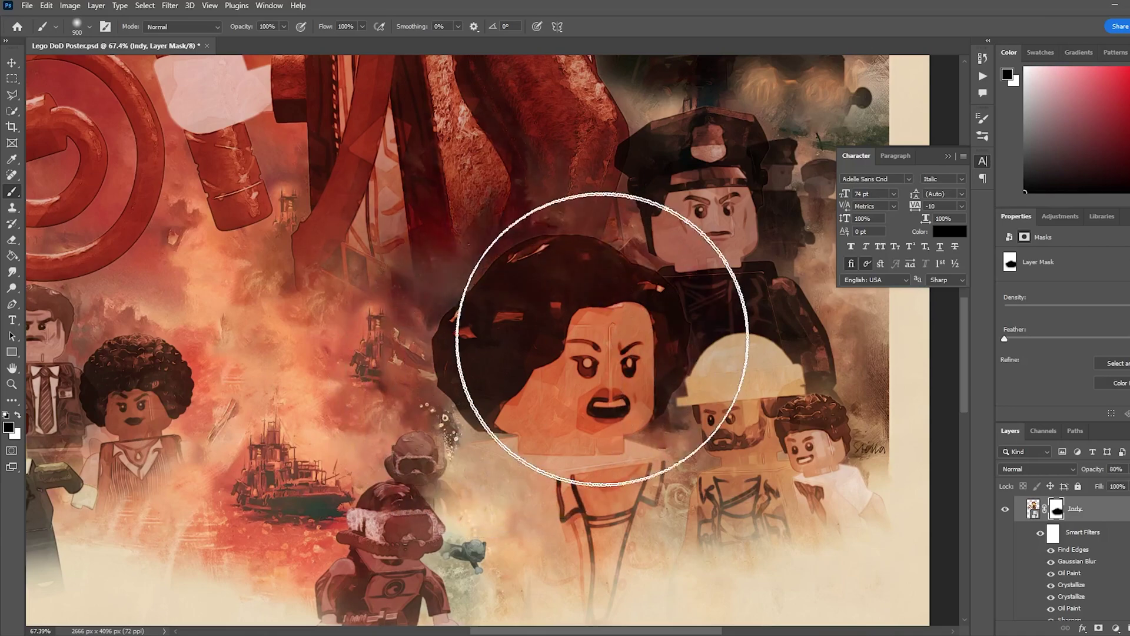
mouse_move(552, 343)
left_mouse_down()
mouse_move(529, 431)
mouse_move(577, 430)
left_mouse_up()
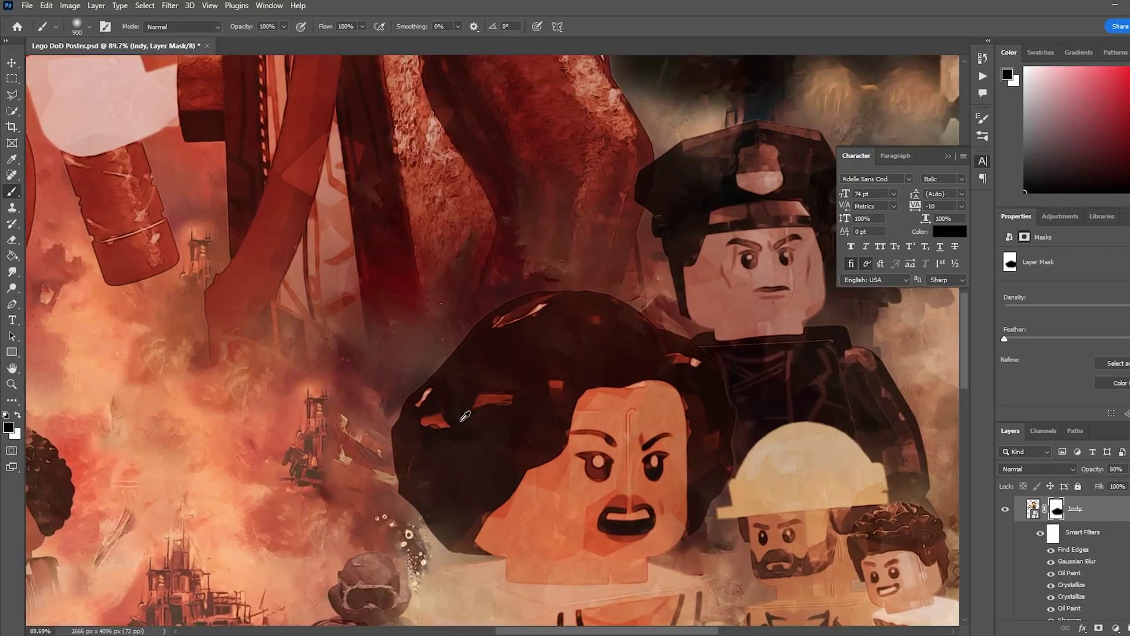
scroll(574, 428, "down", 4, "alt")
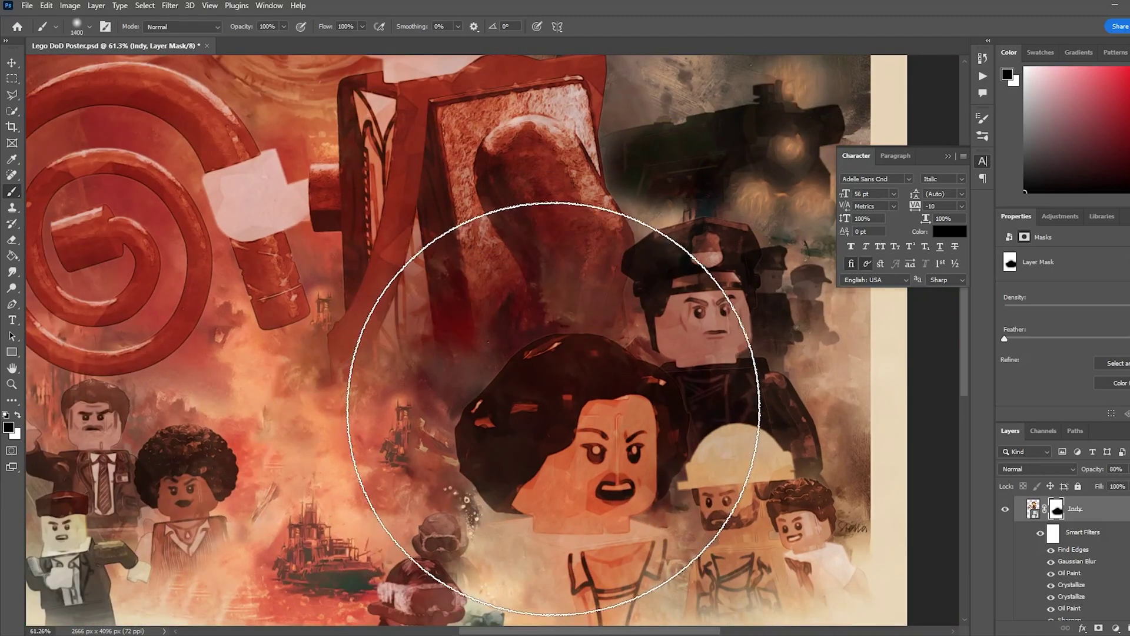
scroll(604, 437, "down", 7, "alt")
key("ctrl+s")
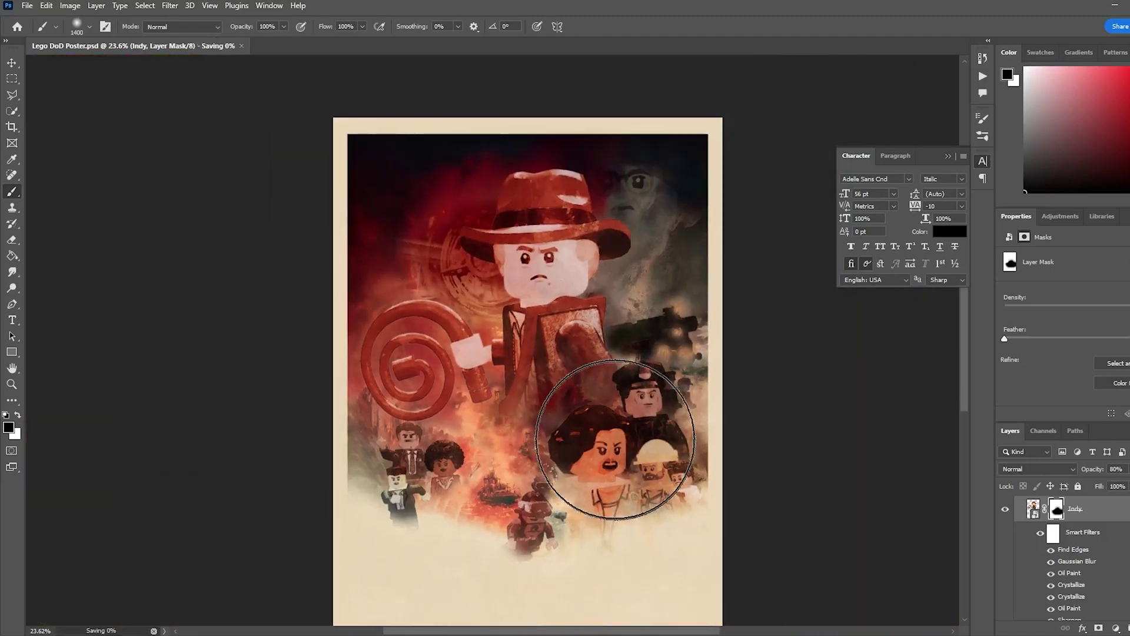
scroll(571, 348, "up", 2, "alt")
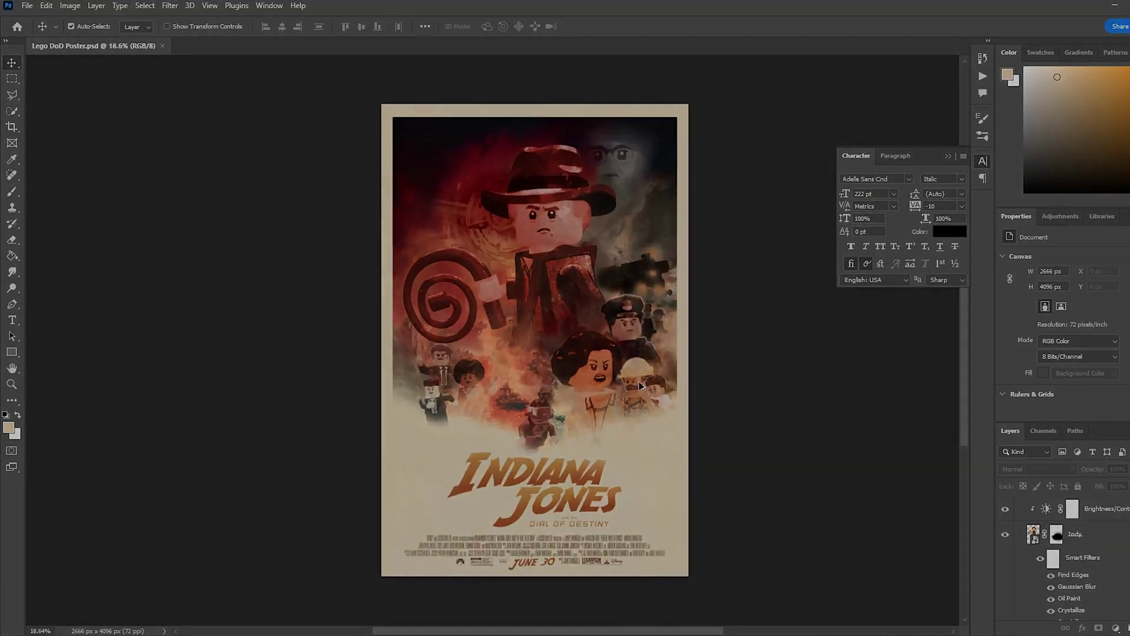
scroll(596, 372, "up", 5, "alt")
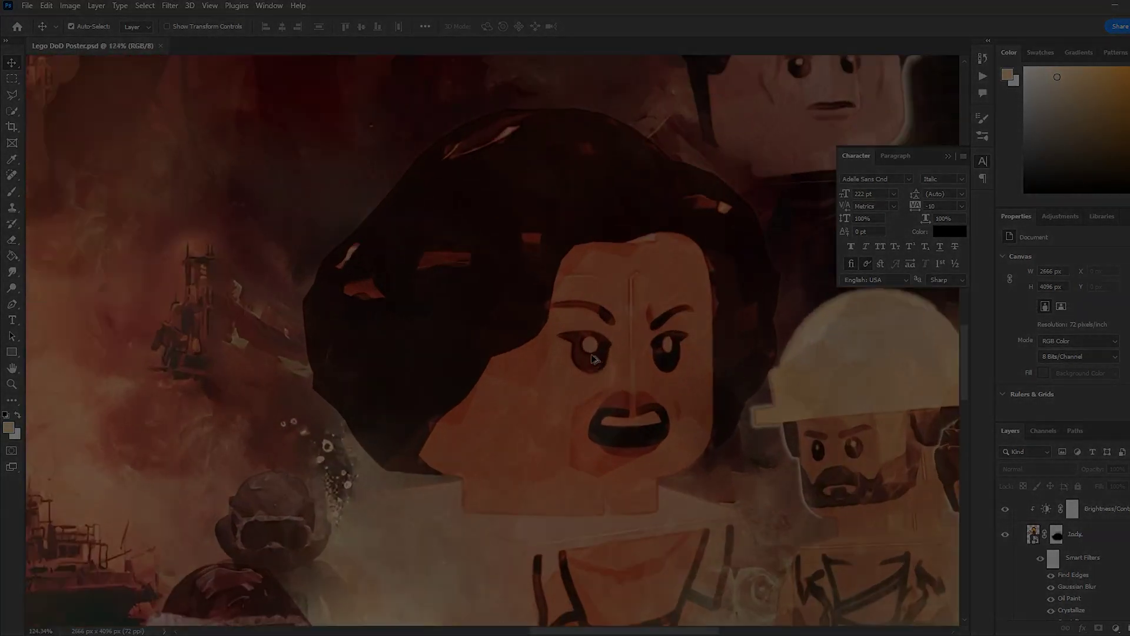
scroll(549, 340, "down", 5, "alt")
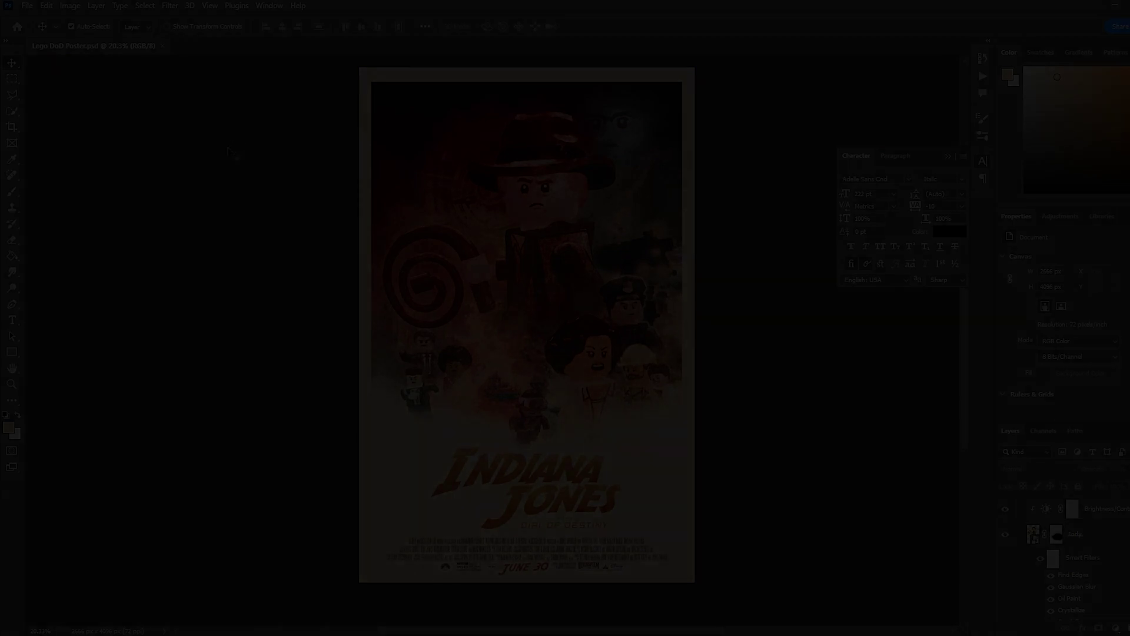